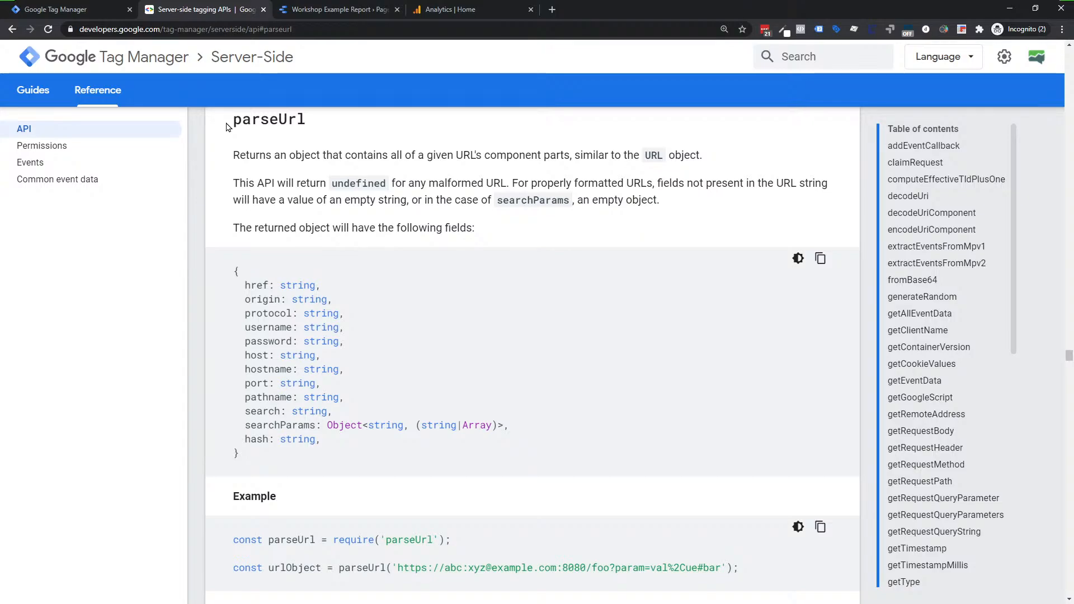
Step: Examine the parseUrl entry in the server-side tagging API reference, including the fields of its returned object
{"action": "left_click_drag", "start_coordinate": [227, 127], "coordinate": [303, 123]}
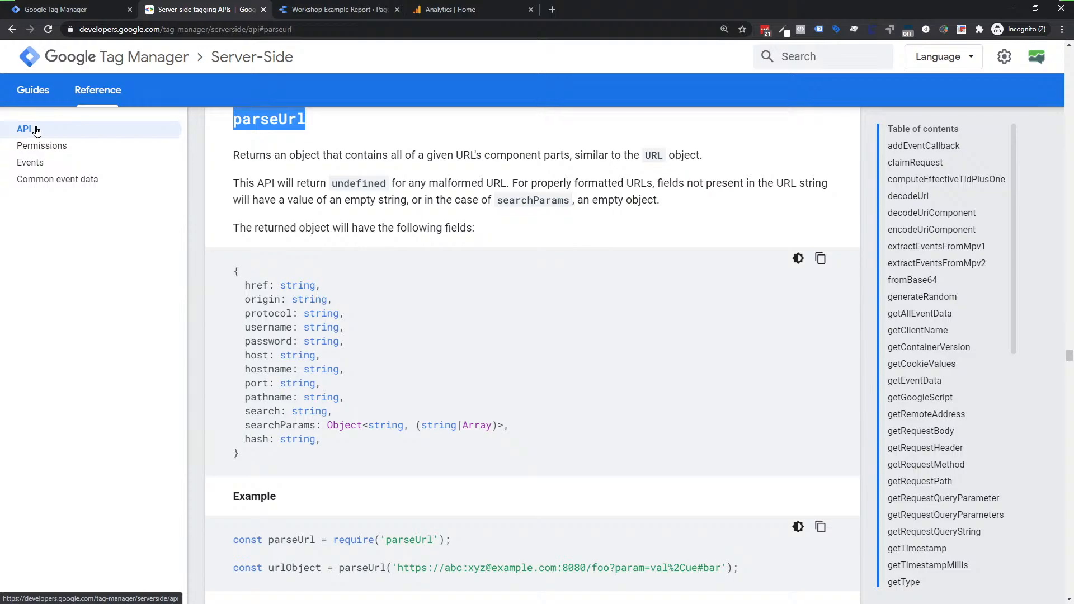
{"action": "left_click", "coordinate": [225, 128]}
{"action": "left_click_drag", "start_coordinate": [224, 128], "coordinate": [311, 134]}
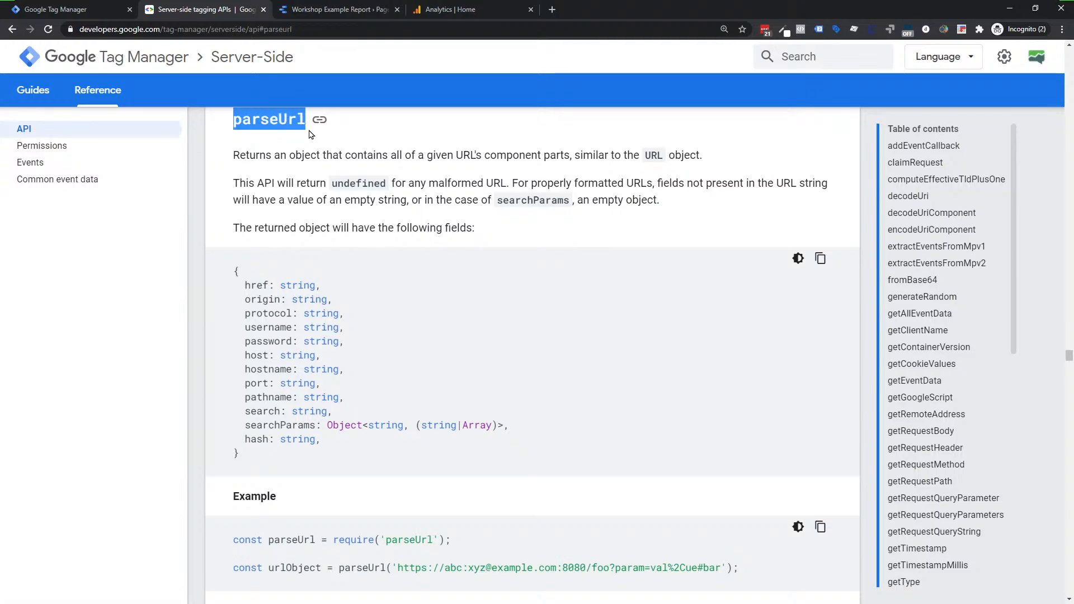
{"action": "left_click", "coordinate": [331, 330]}
{"action": "left_click_drag", "start_coordinate": [245, 286], "coordinate": [385, 449]}
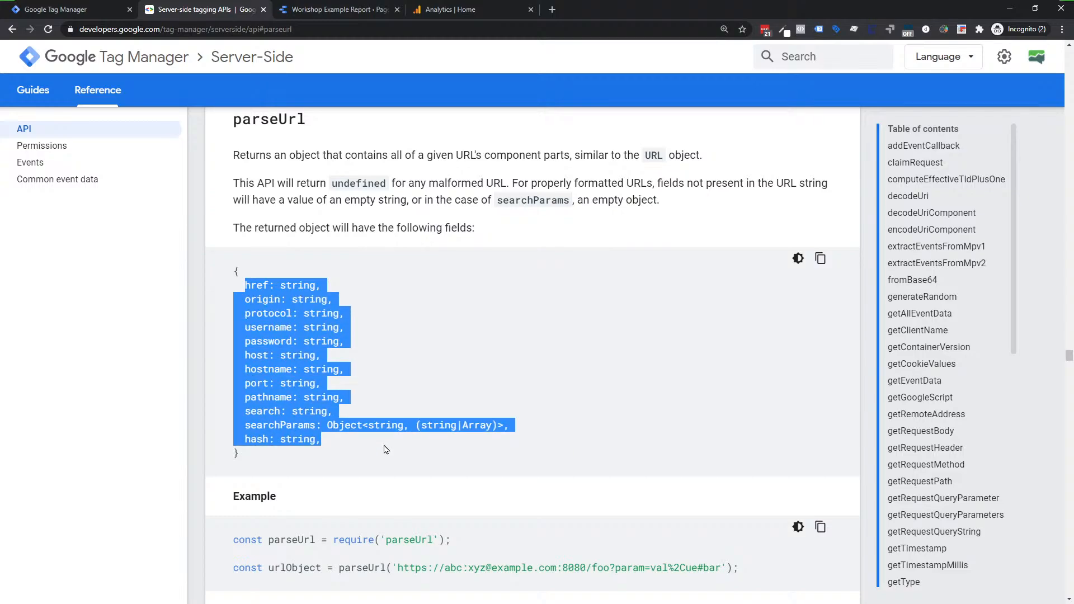
{"action": "left_click", "coordinate": [407, 397]}
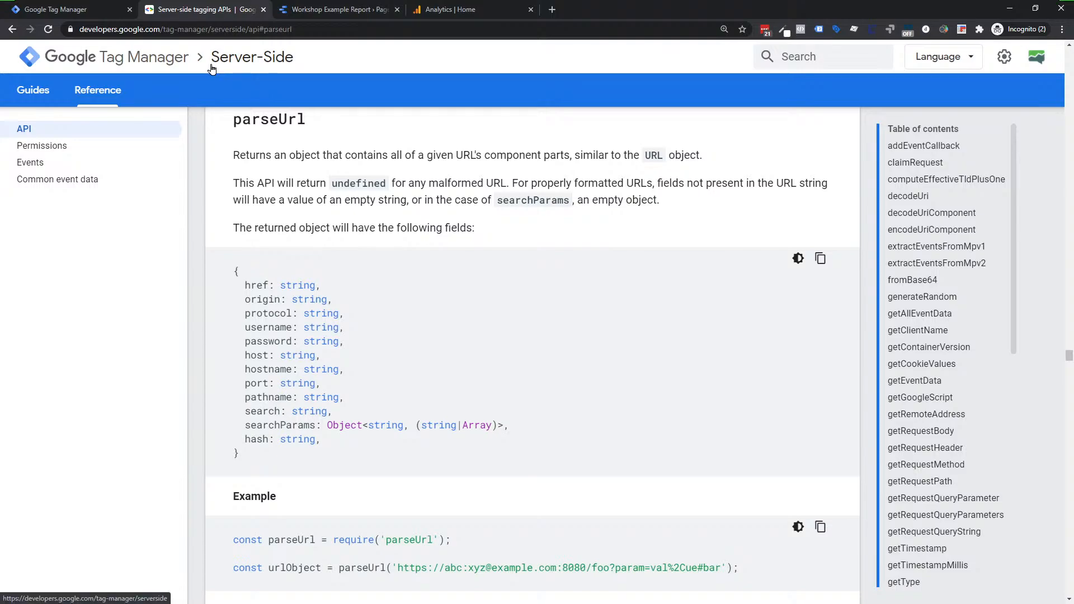
Step: Switch to the Workshop Example Report in Data Studio, shorten the Campaign list control and move the table up closer to the controls
{"action": "left_click", "coordinate": [336, 9]}
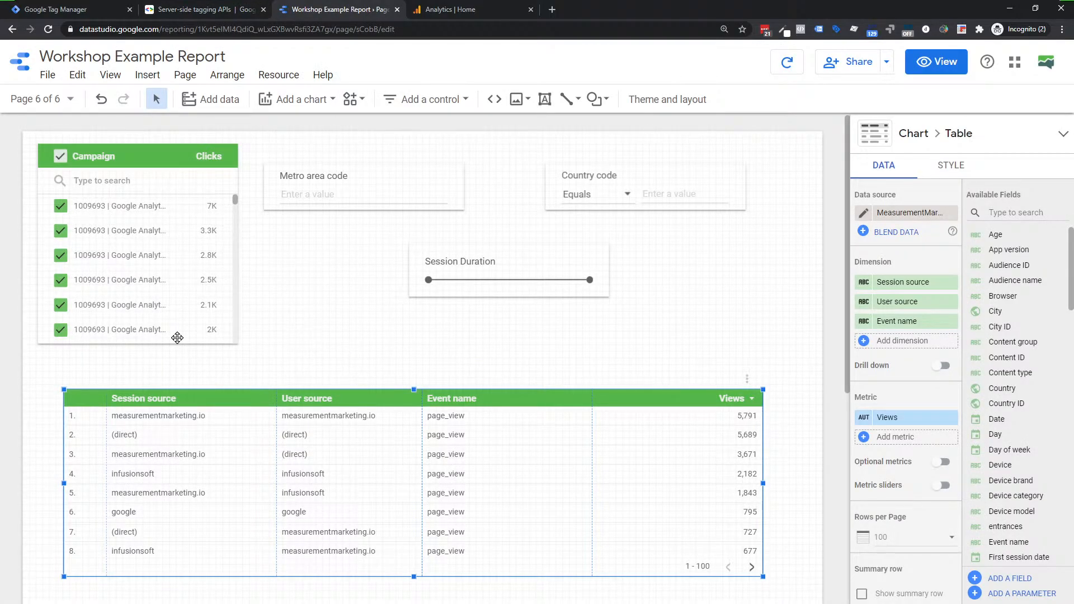
{"action": "left_click", "coordinate": [161, 343]}
{"action": "left_click_drag", "start_coordinate": [139, 344], "coordinate": [139, 283]}
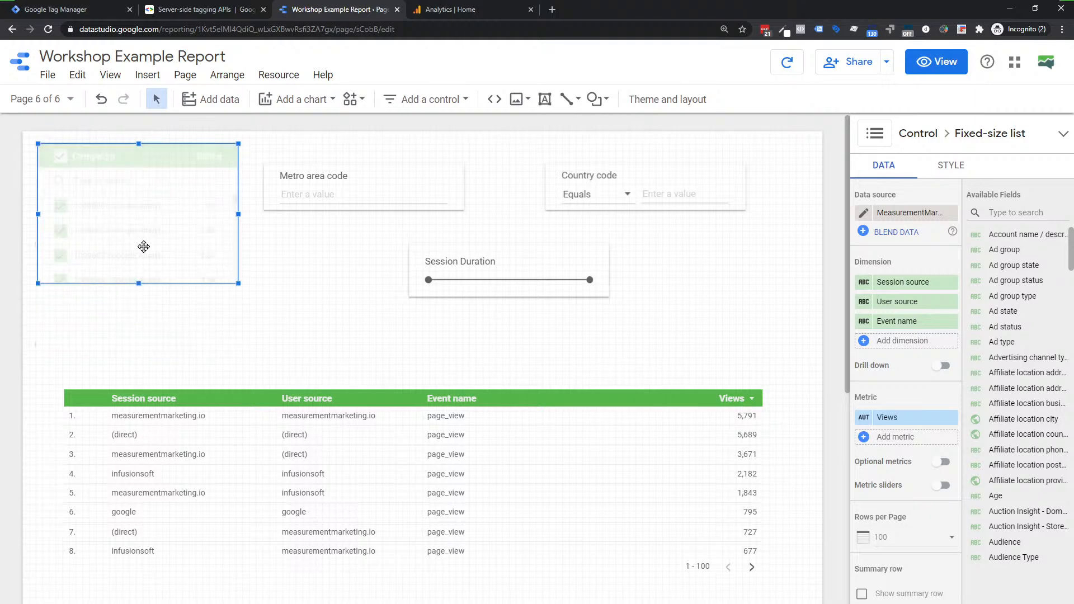
{"action": "left_click", "coordinate": [487, 255]}
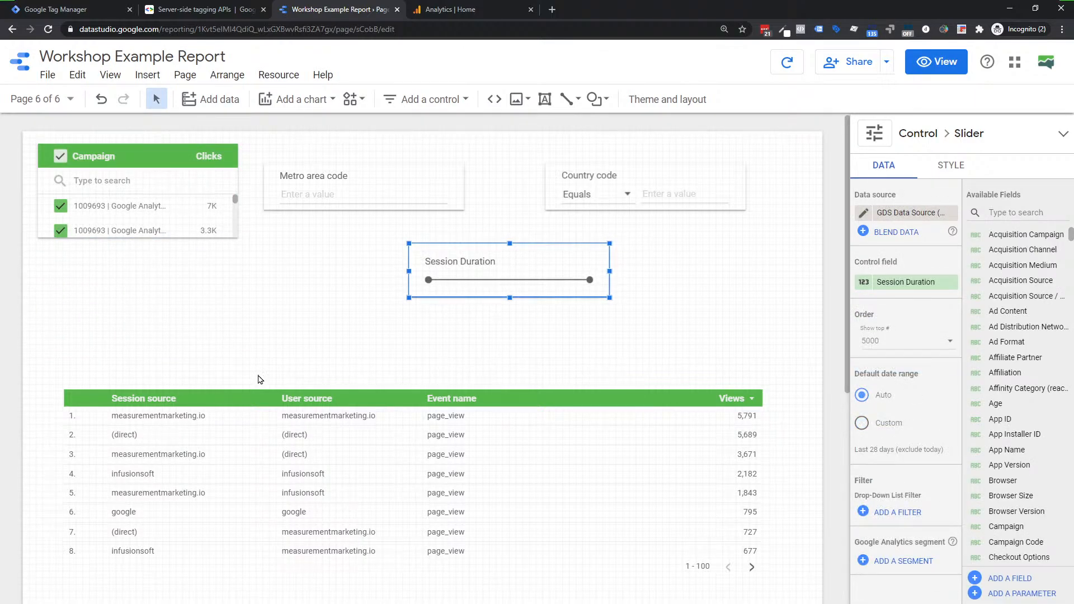
{"action": "left_click", "coordinate": [382, 401]}
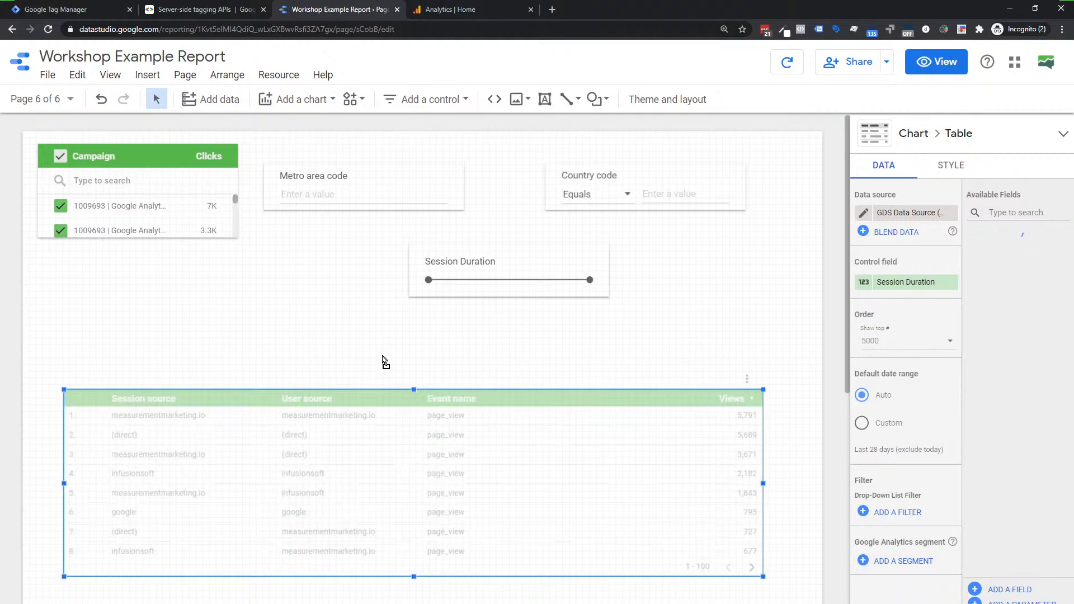
{"action": "left_click_drag", "start_coordinate": [382, 354], "coordinate": [369, 355]}
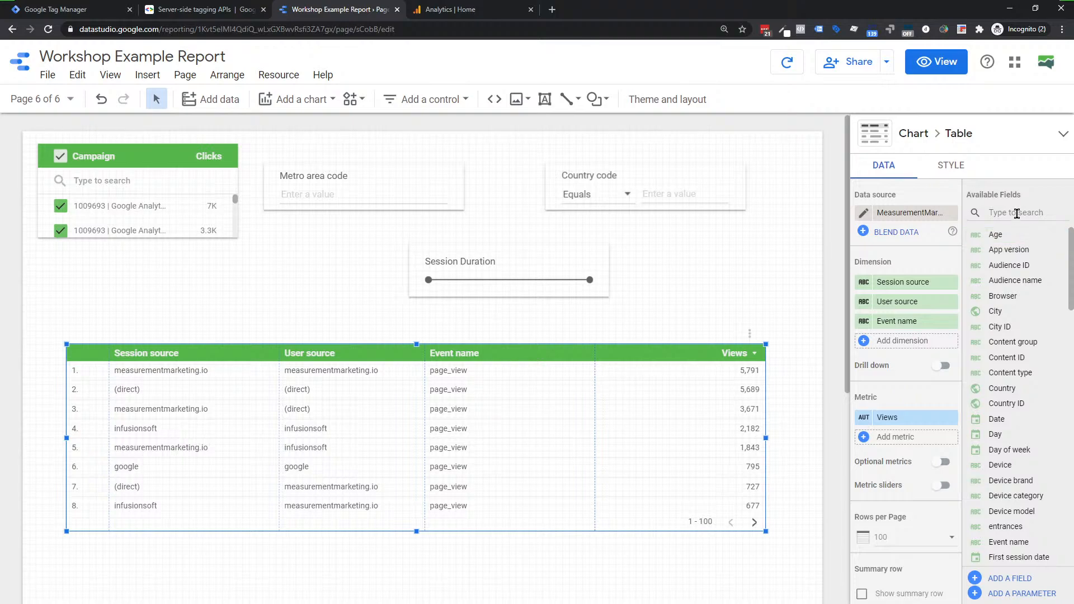
Step: Search the table's available fields for "sourc" and "google", and view the field list of its GA 4 data source
{"action": "left_click", "coordinate": [1016, 213]}
{"action": "type", "text": "sourc"}
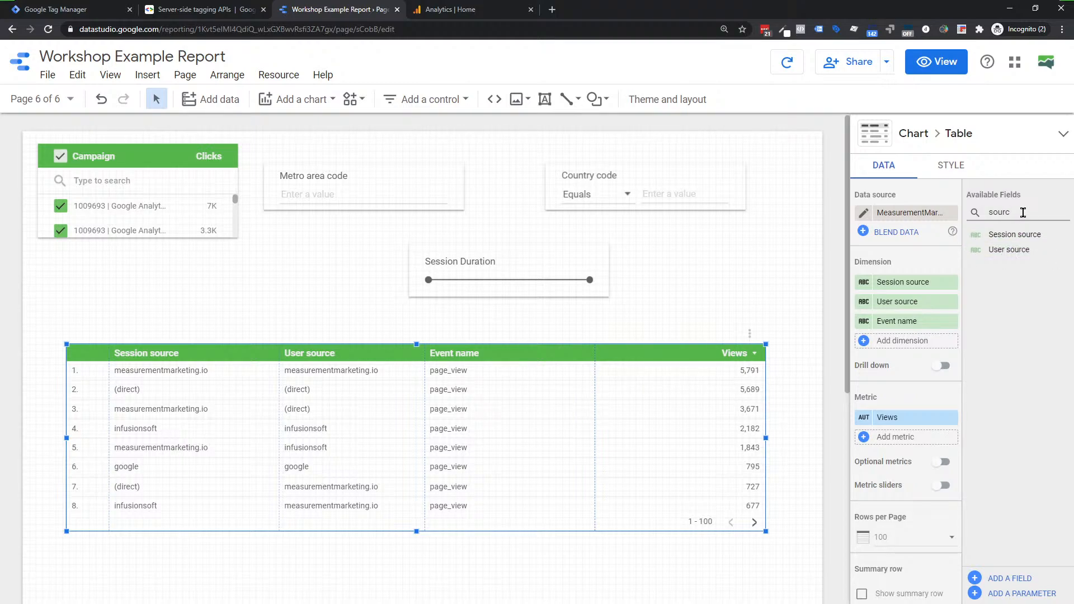
{"action": "key", "text": "ctrl+a"}
{"action": "type", "text": "google"}
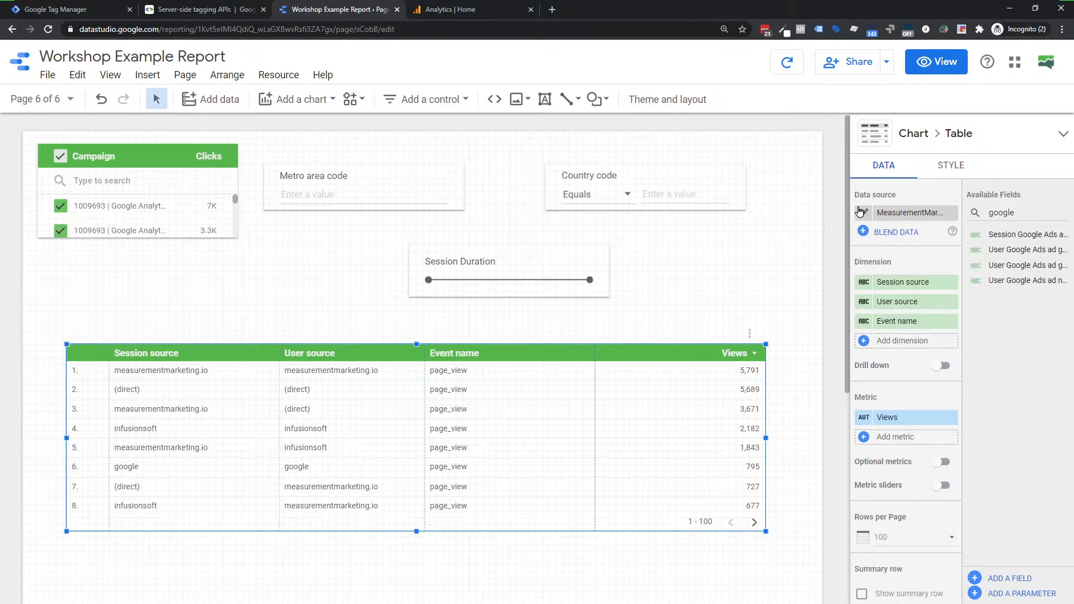
{"action": "left_click", "coordinate": [864, 214]}
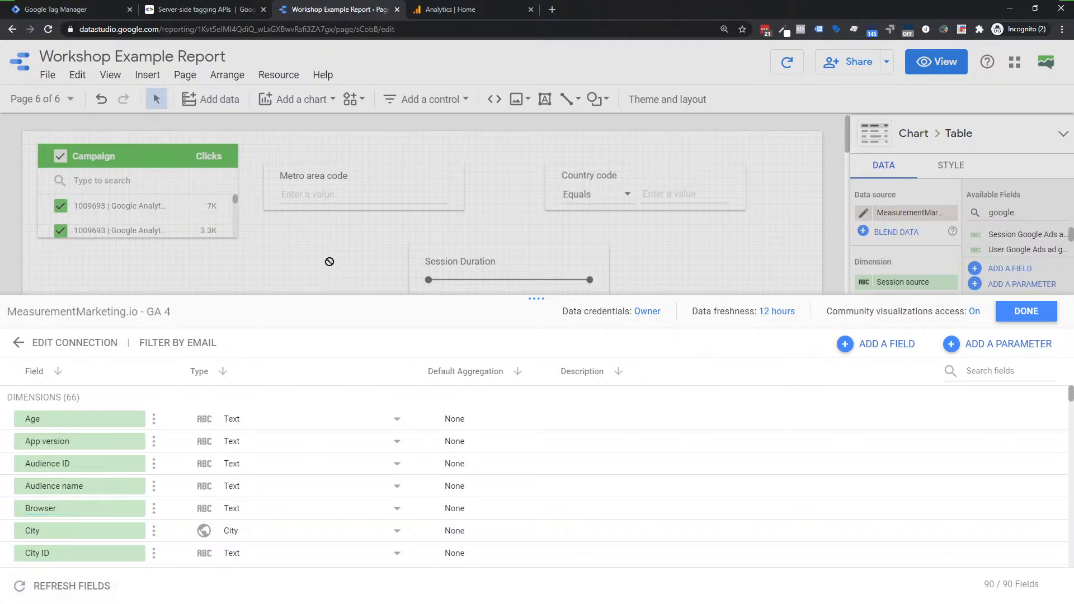
{"action": "left_click", "coordinate": [1026, 312]}
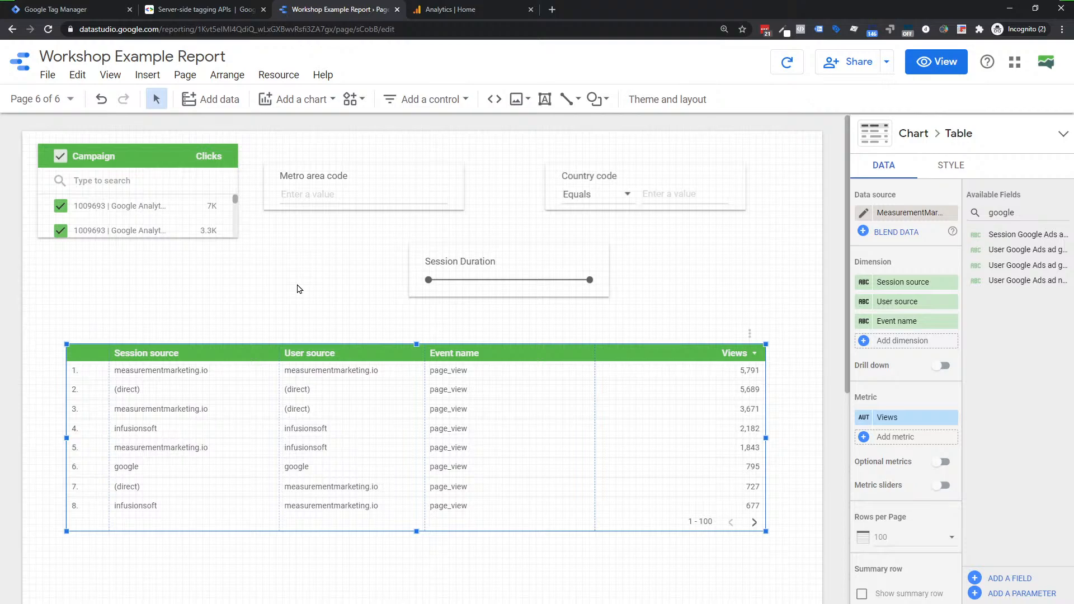
Step: Try the calculated field formula "revenue > forecast" in the GA 4 data source and discard it without saving
{"action": "left_click", "coordinate": [1012, 579]}
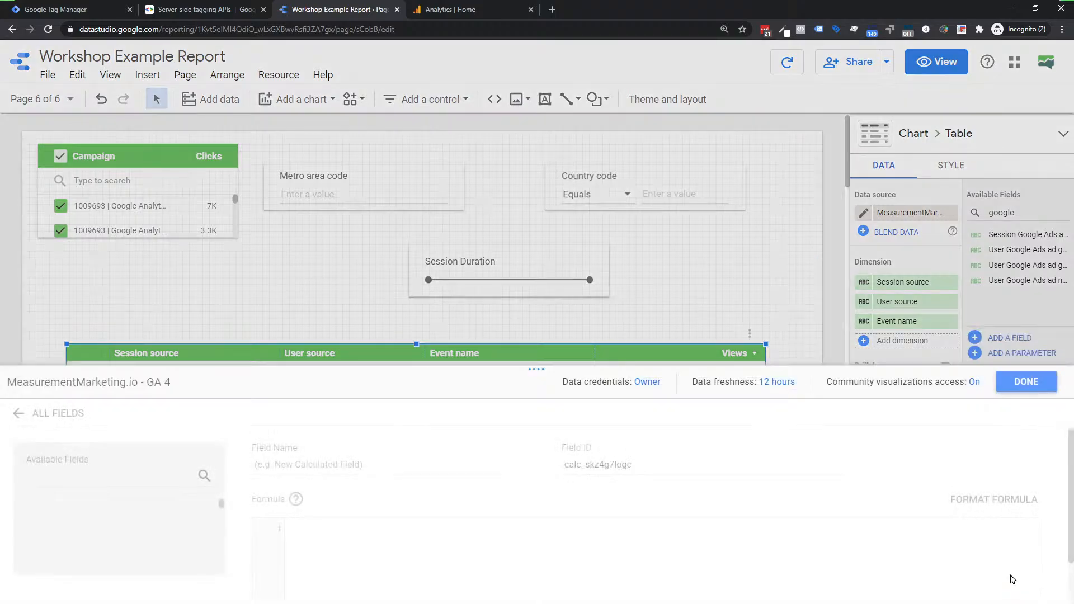
{"action": "left_click", "coordinate": [338, 466]}
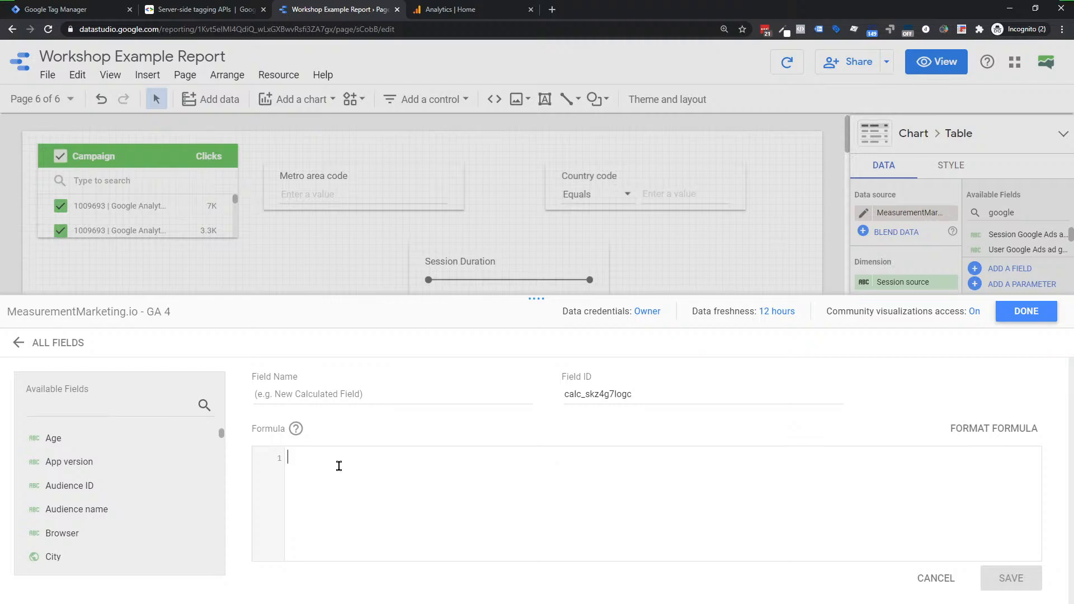
{"action": "type", "text": "case"}
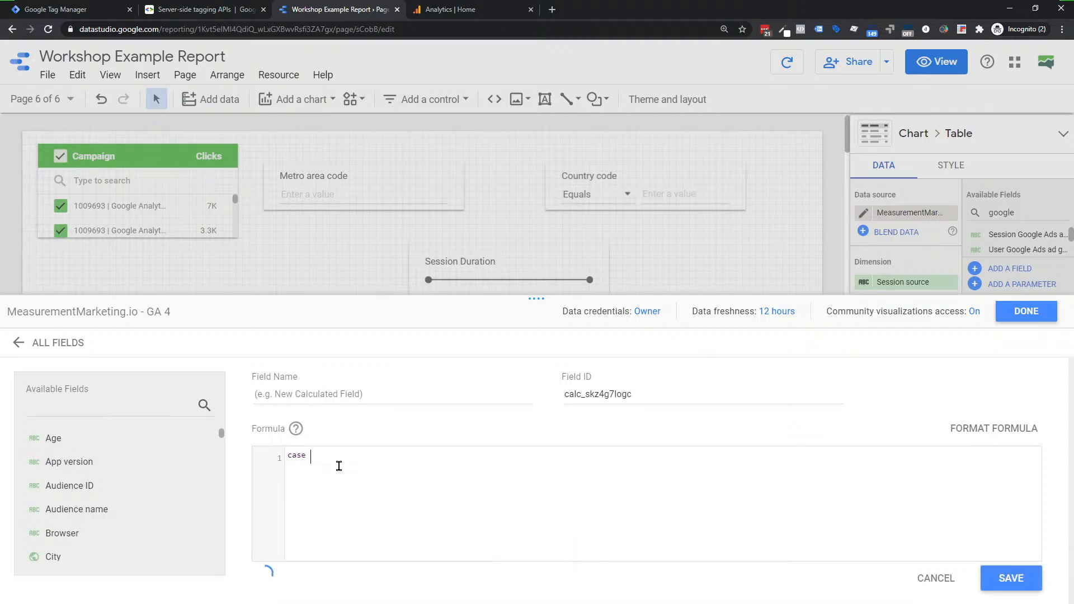
{"action": "key", "text": "BackSpace"}
{"action": "key", "text": "BackSpace"}
{"action": "key", "text": "BackSpace"}
{"action": "key", "text": "BackSpace"}
{"action": "key", "text": "BackSpace"}
{"action": "type", "text": "revenue > f"}
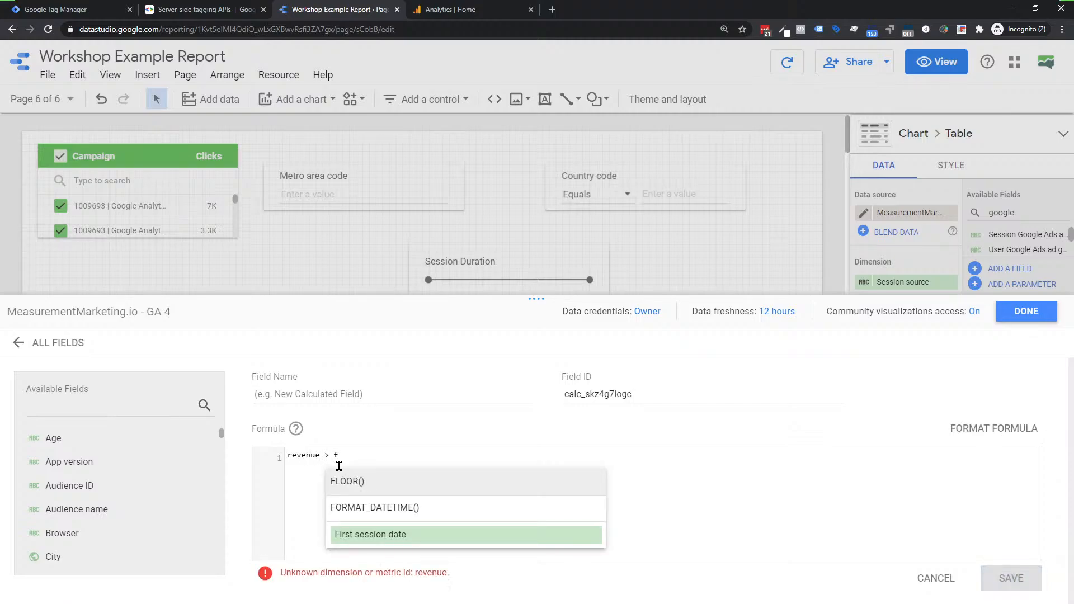
{"action": "type", "text": "orecast"}
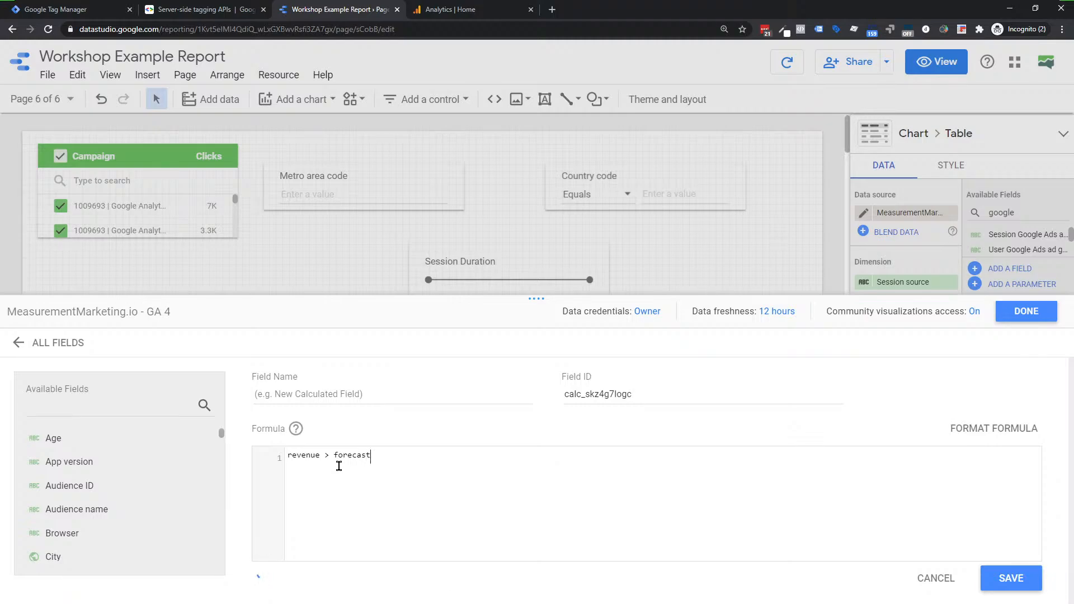
{"action": "left_click_drag", "start_coordinate": [379, 463], "coordinate": [271, 458]}
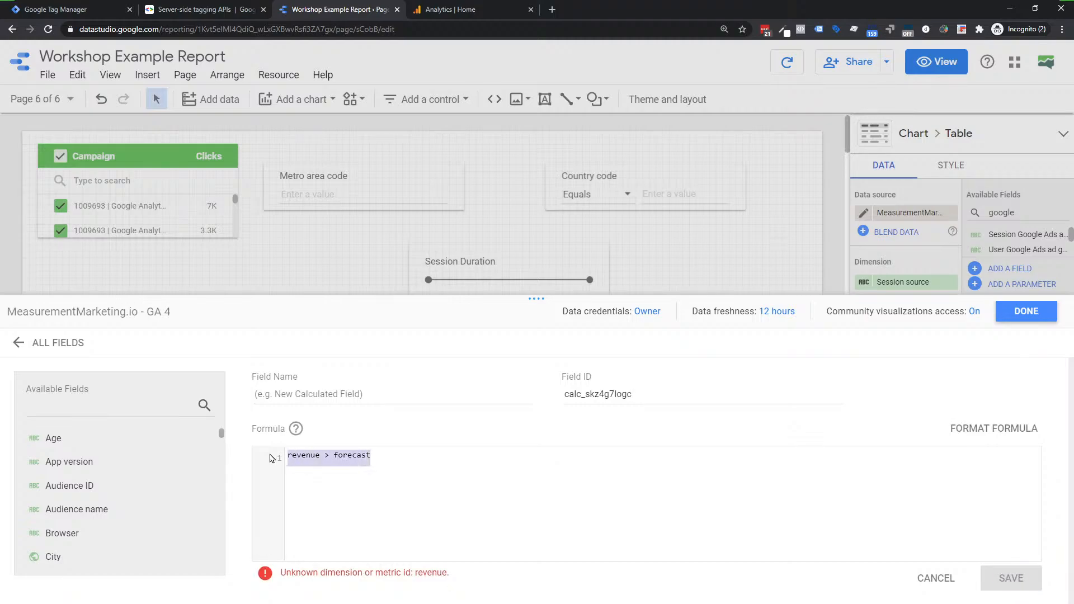
{"action": "key", "text": "BackSpace"}
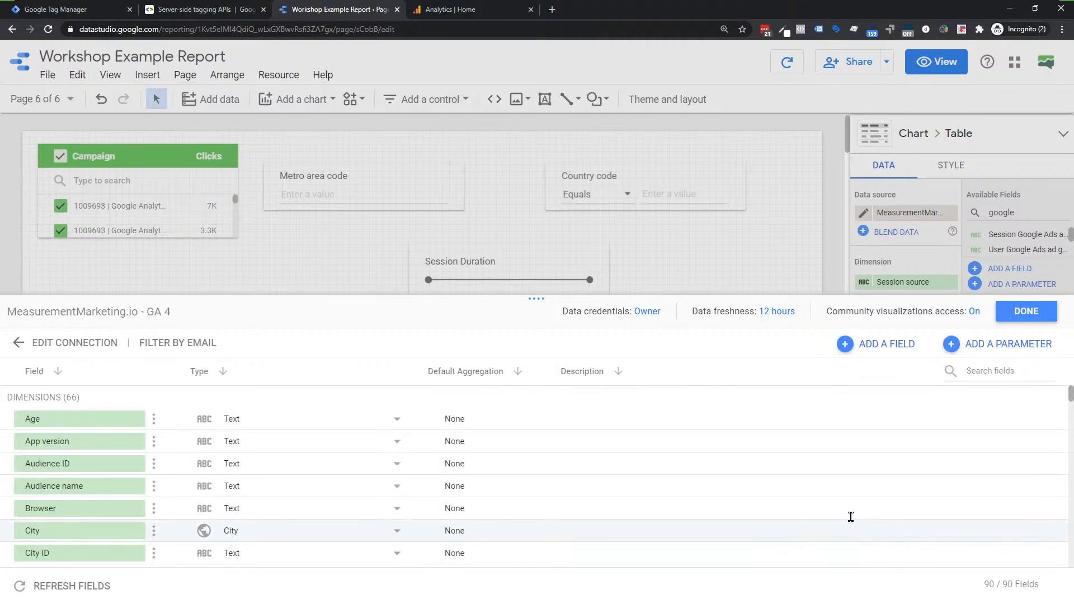
{"action": "left_click", "coordinate": [1044, 317]}
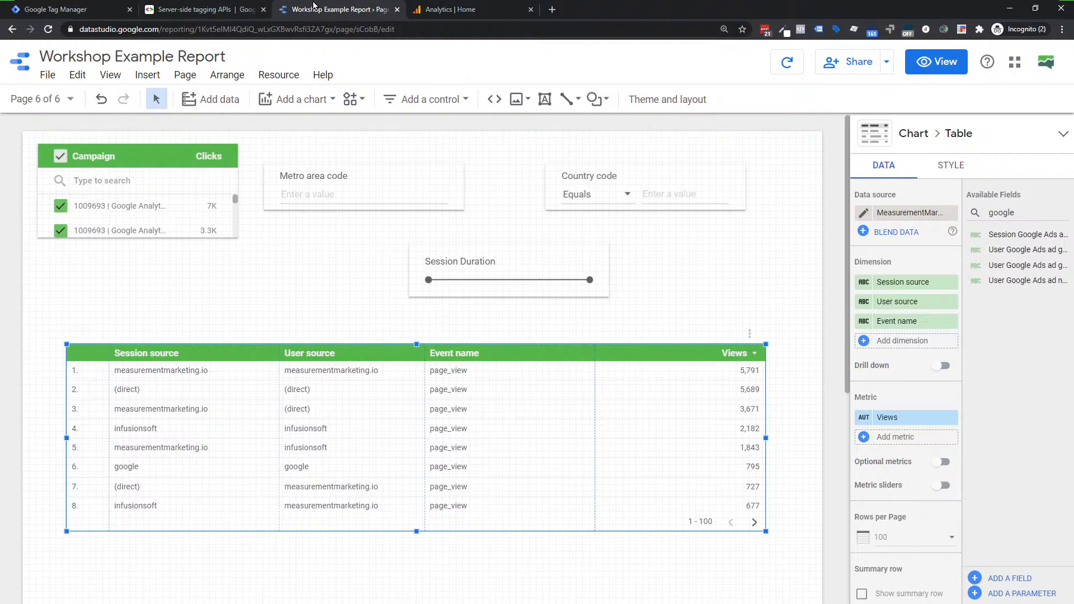
Step: Switch to Google Analytics and review the available accounts and properties and the demo property's home overview
{"action": "left_click", "coordinate": [445, 9]}
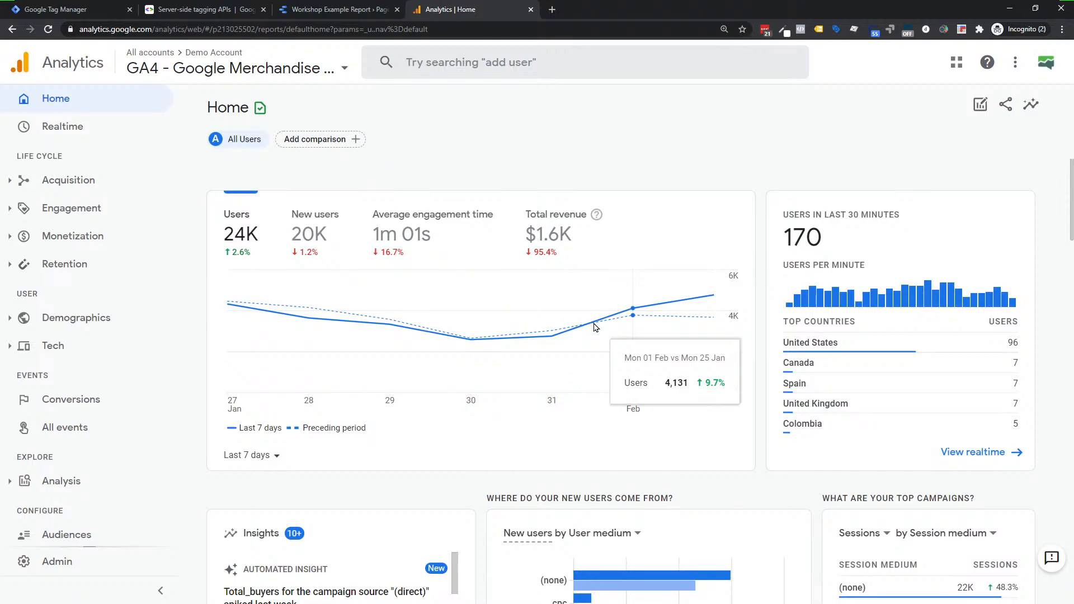
{"action": "left_click", "coordinate": [335, 71]}
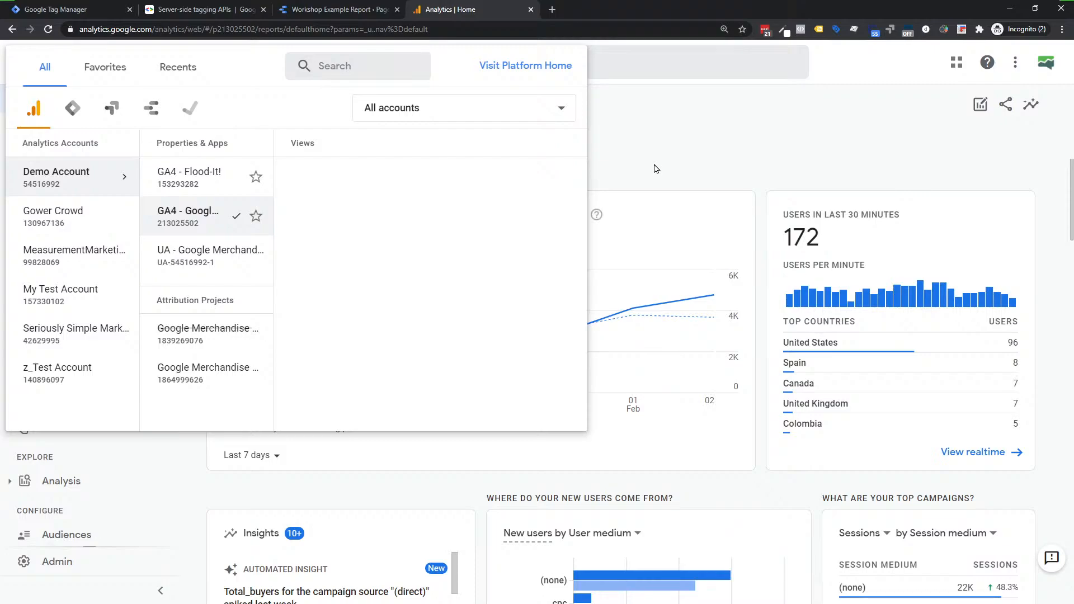
{"action": "left_click", "coordinate": [656, 169]}
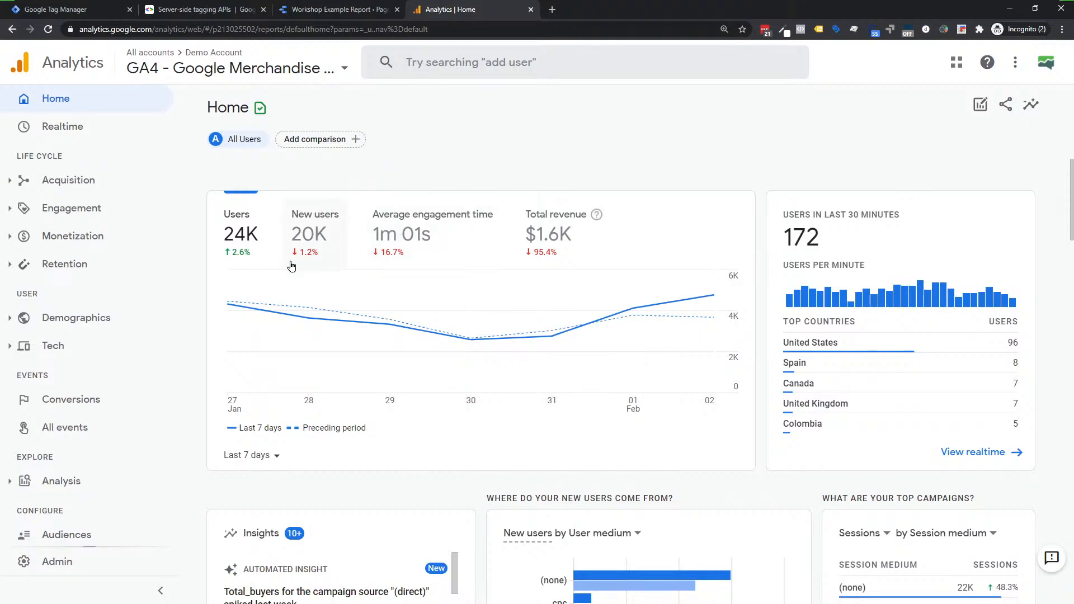
{"action": "scroll", "coordinate": [456, 430], "scroll_direction": "down", "scroll_amount": 1}
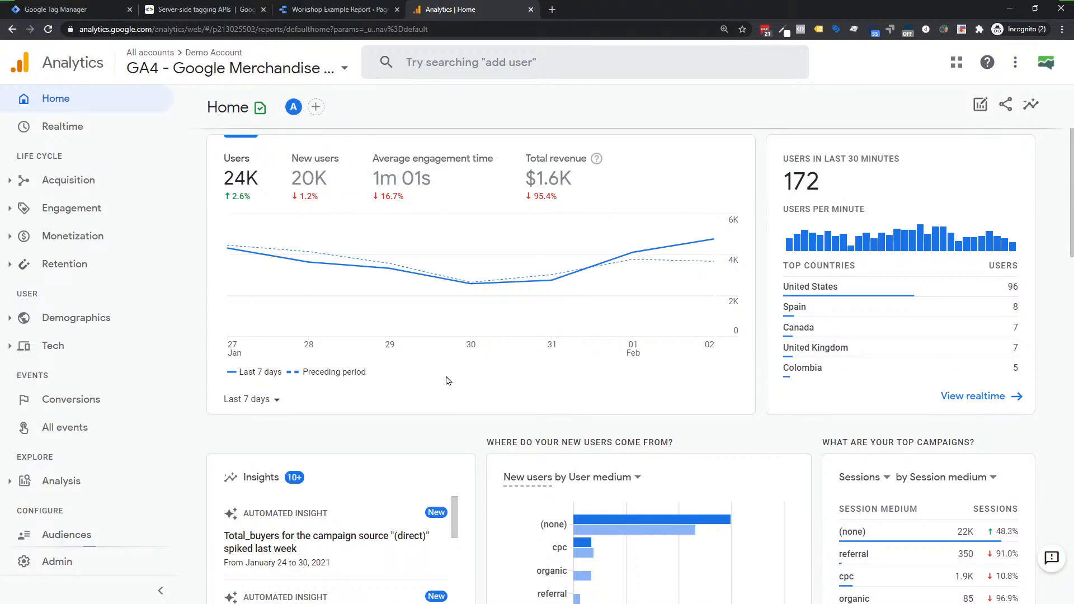
{"action": "scroll", "coordinate": [446, 312], "scroll_direction": "up", "scroll_amount": 1}
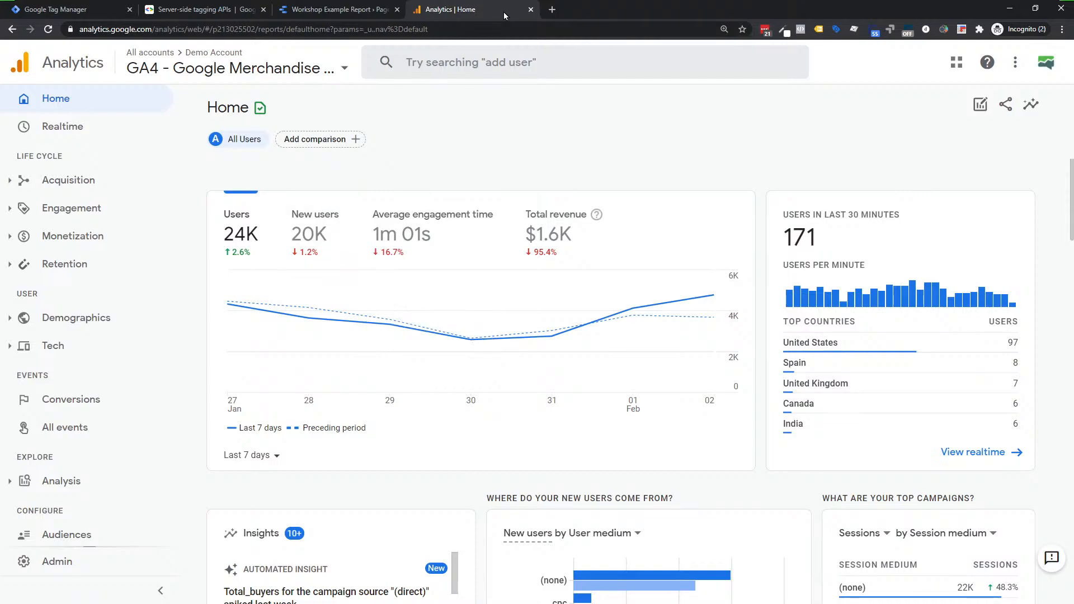
Step: Open measure.tips/gademo in a new browser tab
{"action": "left_click", "coordinate": [553, 9]}
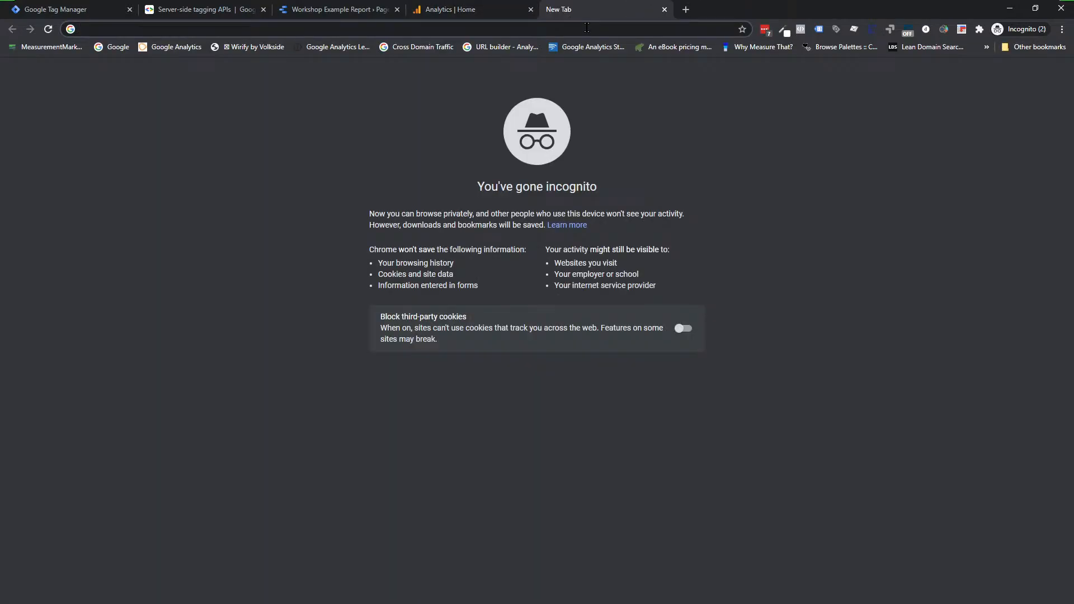
{"action": "type", "text": "measure."}
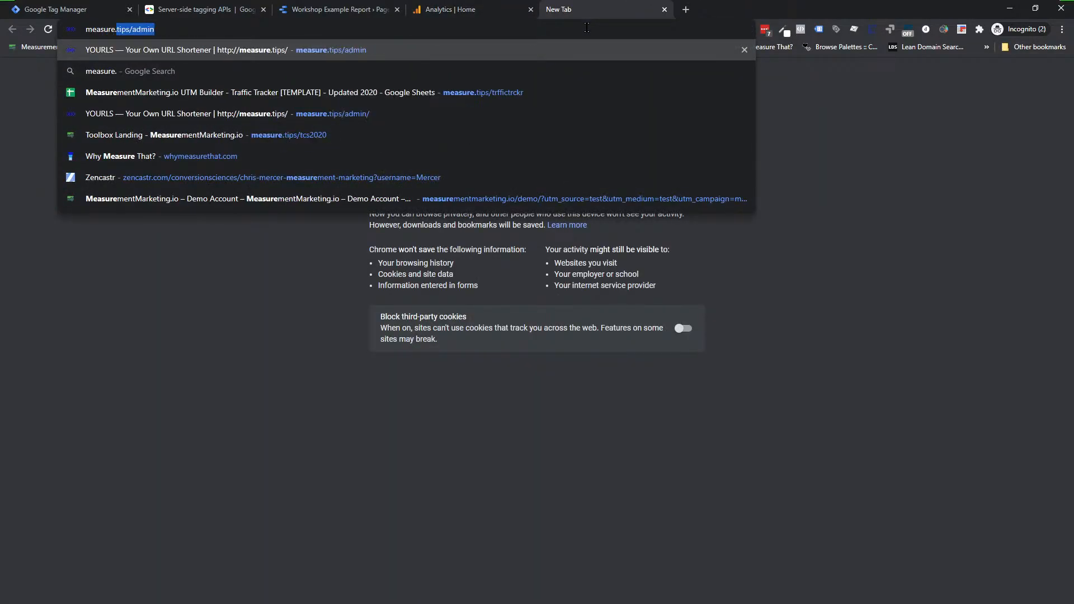
{"action": "type", "text": "tips/ga"}
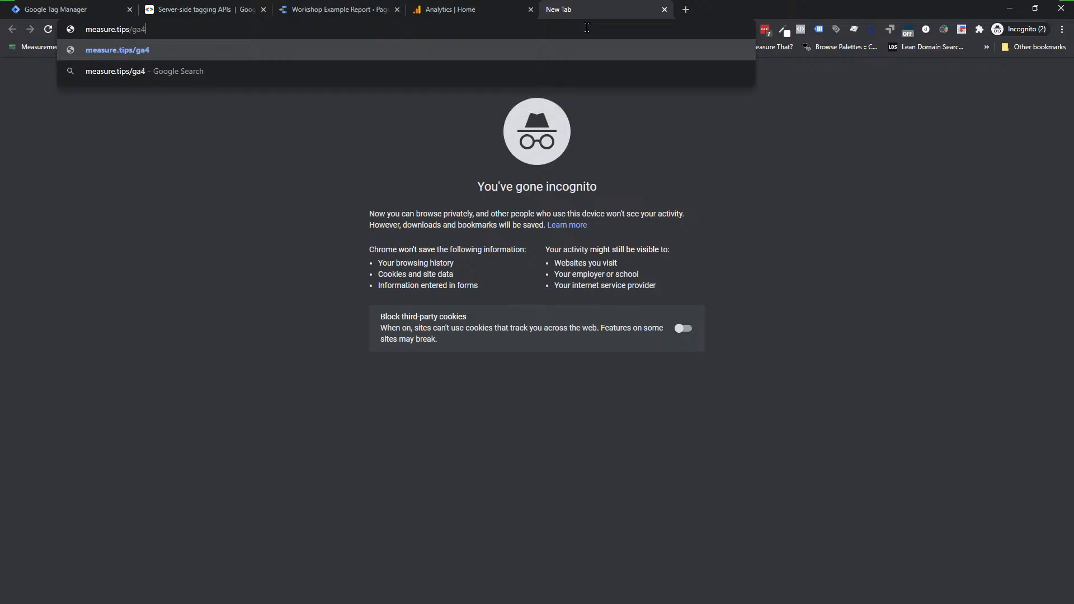
{"action": "type", "text": "demo"}
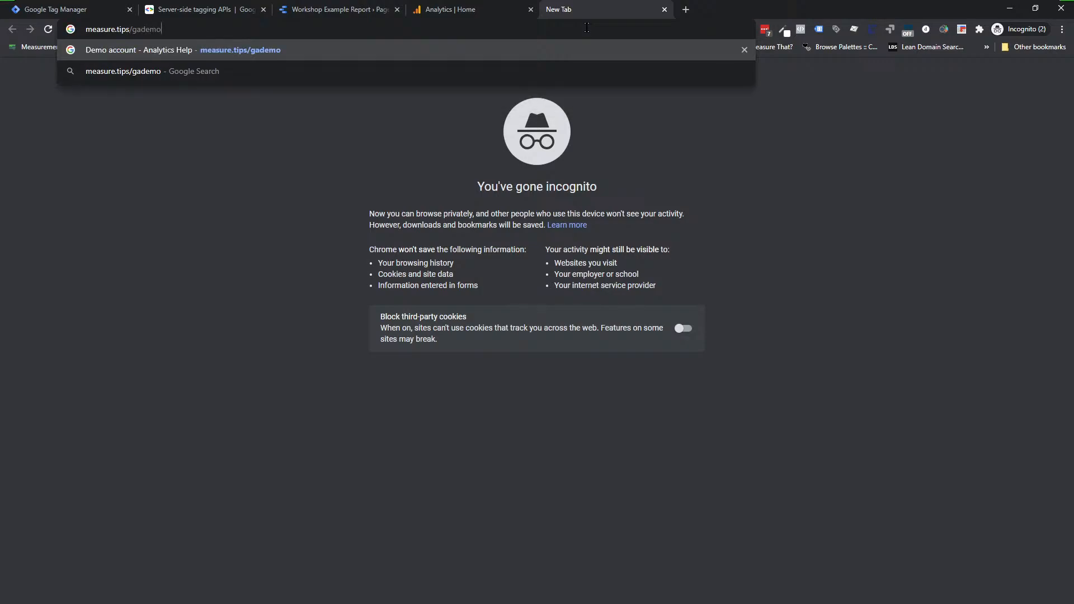
{"action": "key", "text": "Return"}
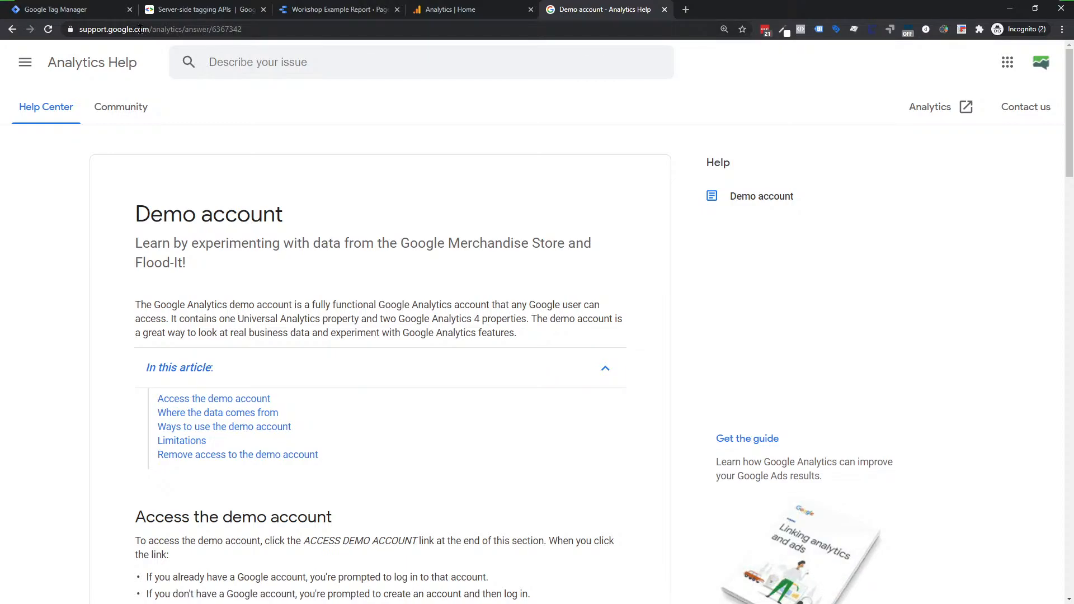
Step: Examine the Demo account help article, covering demo account access, where its data comes from, limitations and removal of access
{"action": "left_click_drag", "start_coordinate": [139, 29], "coordinate": [291, 43]}
{"action": "key", "text": "Right"}
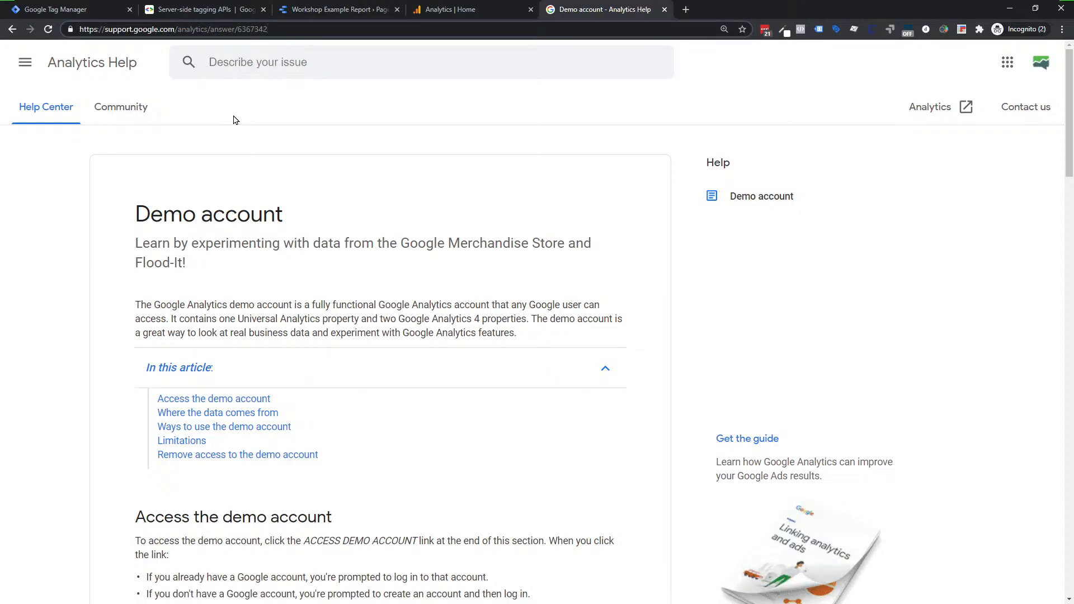
{"action": "scroll", "coordinate": [243, 271], "scroll_direction": "down", "scroll_amount": 10}
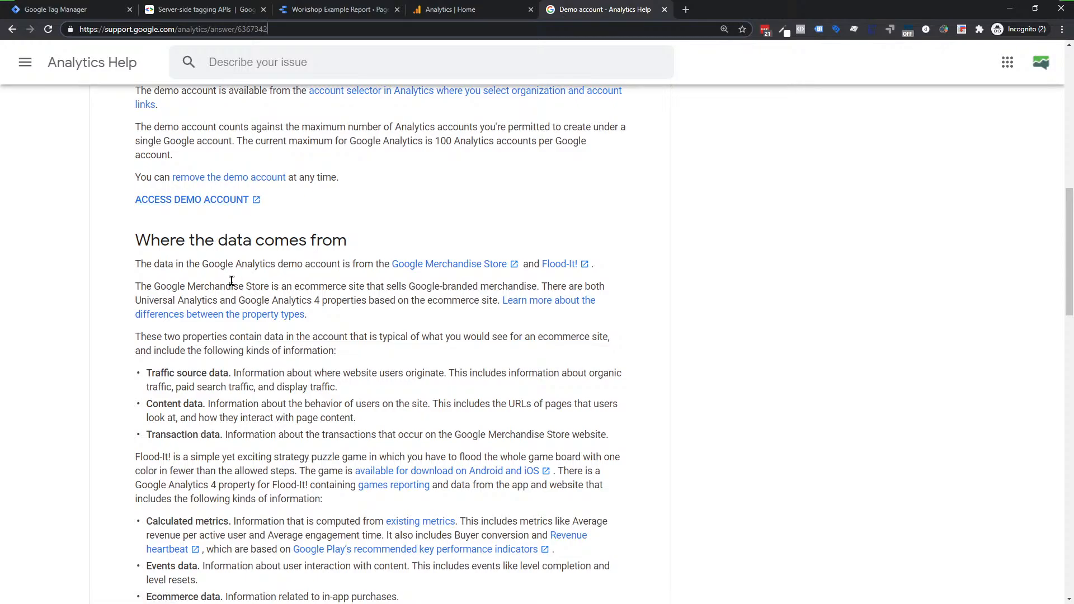
{"action": "scroll", "coordinate": [231, 281], "scroll_direction": "down", "scroll_amount": 9}
{"action": "scroll", "coordinate": [263, 280], "scroll_direction": "down", "scroll_amount": 2}
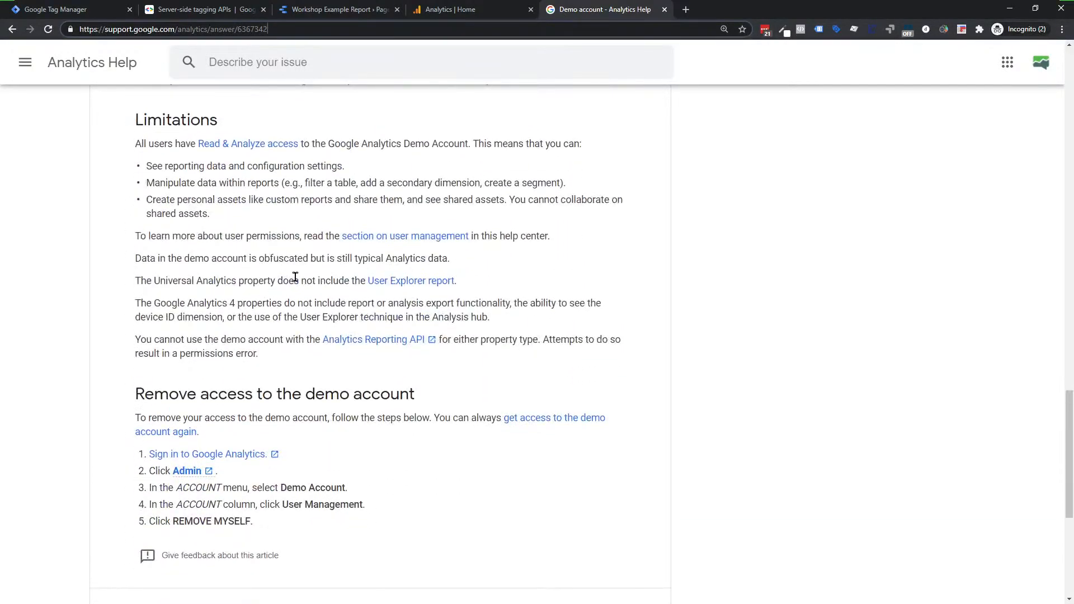
{"action": "scroll", "coordinate": [344, 231], "scroll_direction": "down", "scroll_amount": 2}
{"action": "scroll", "coordinate": [332, 277], "scroll_direction": "up", "scroll_amount": 3}
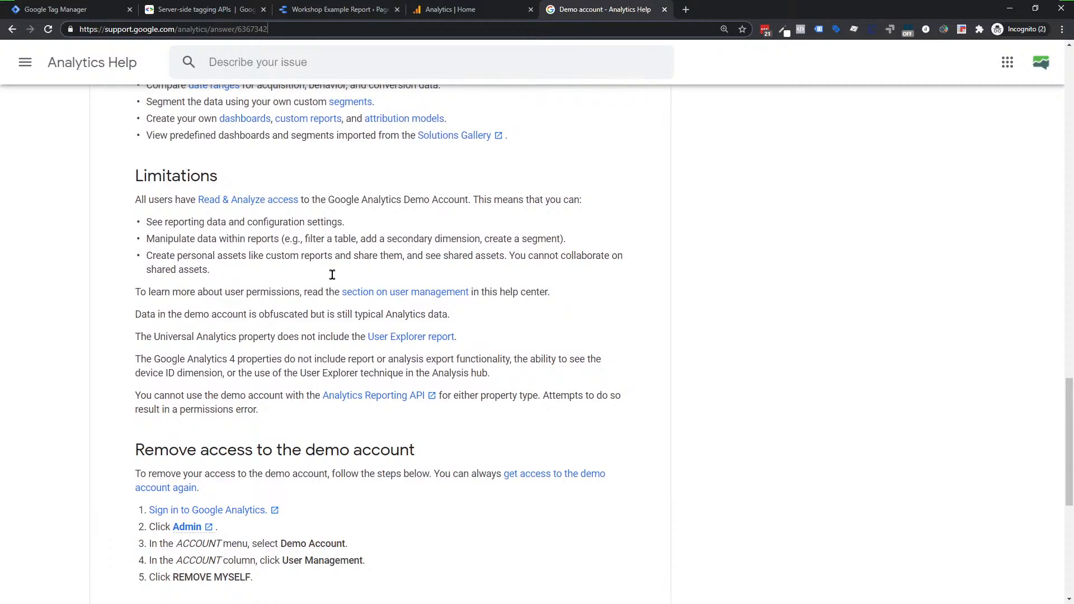
Step: Review the Demo account article's limitations and ways to use the demo account for Google Analytics 4, returning to the article's beginning
{"action": "scroll", "coordinate": [332, 274], "scroll_direction": "up", "scroll_amount": 1}
{"action": "scroll", "coordinate": [332, 275], "scroll_direction": "down", "scroll_amount": 4}
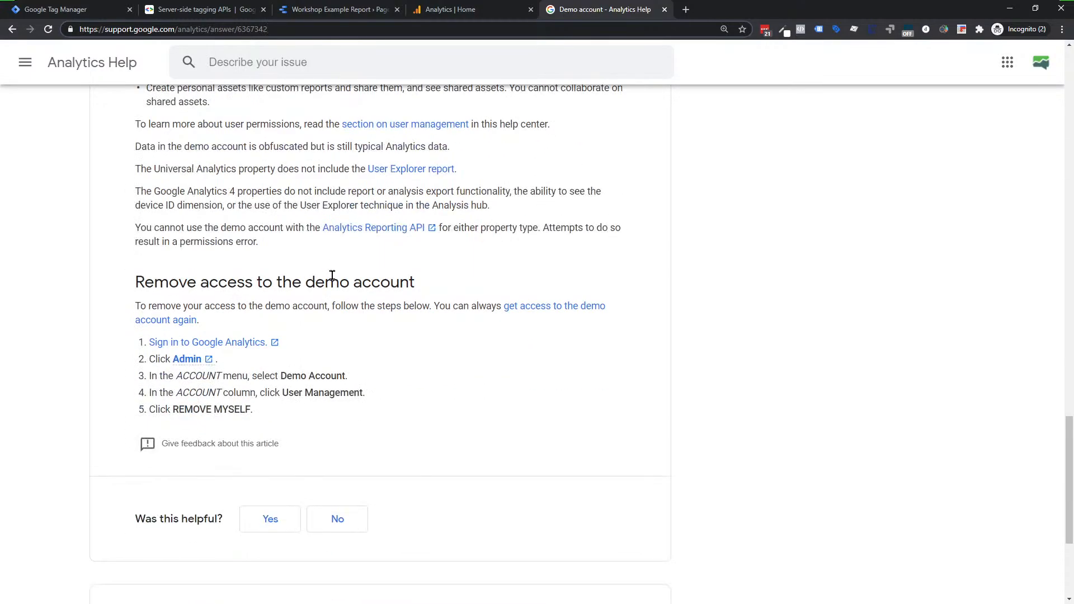
{"action": "scroll", "coordinate": [332, 274], "scroll_direction": "up", "scroll_amount": 10}
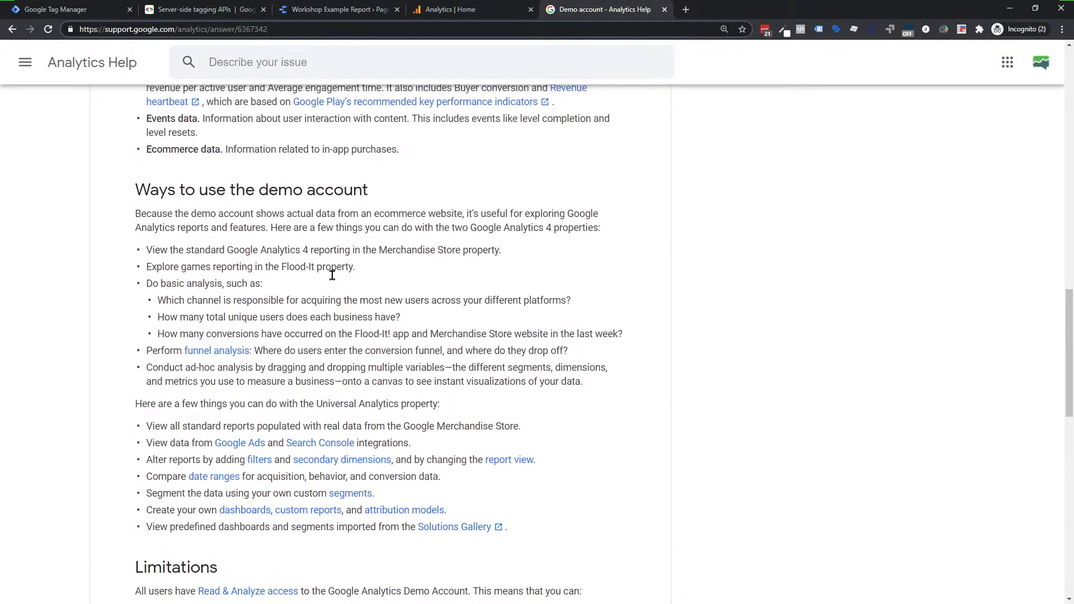
{"action": "left_click_drag", "start_coordinate": [277, 226], "coordinate": [356, 269]}
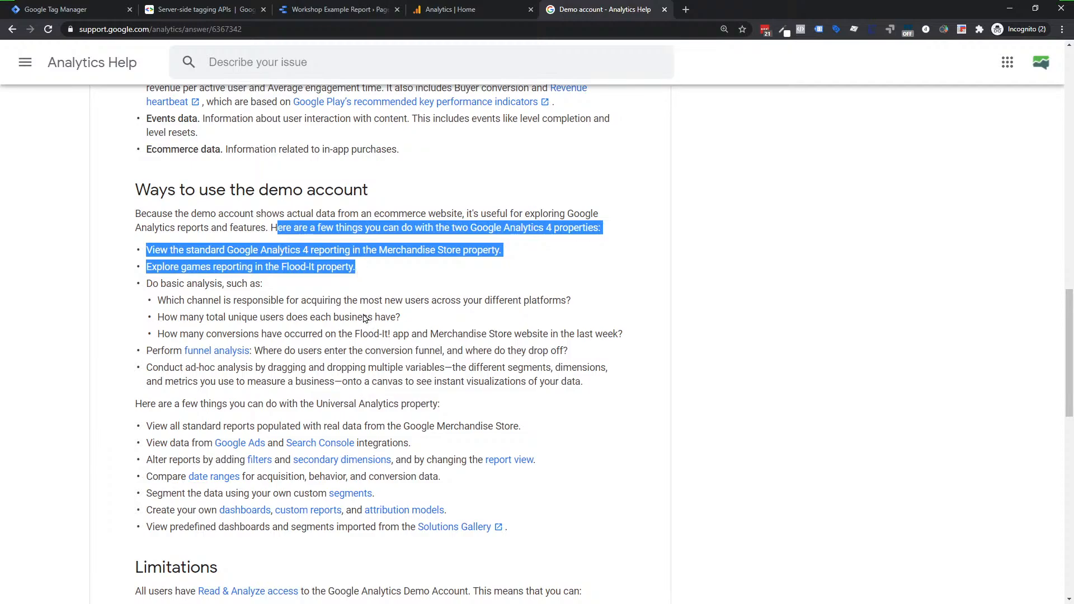
{"action": "left_click", "coordinate": [367, 347]}
{"action": "scroll", "coordinate": [367, 348], "scroll_direction": "up", "scroll_amount": 8}
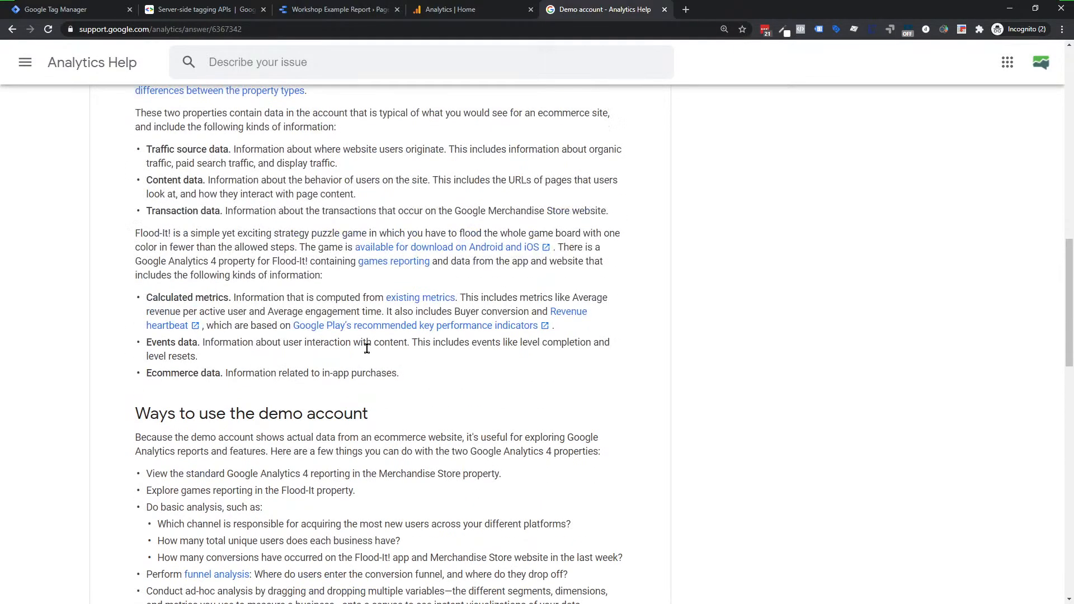
{"action": "scroll", "coordinate": [368, 350], "scroll_direction": "up", "scroll_amount": 9}
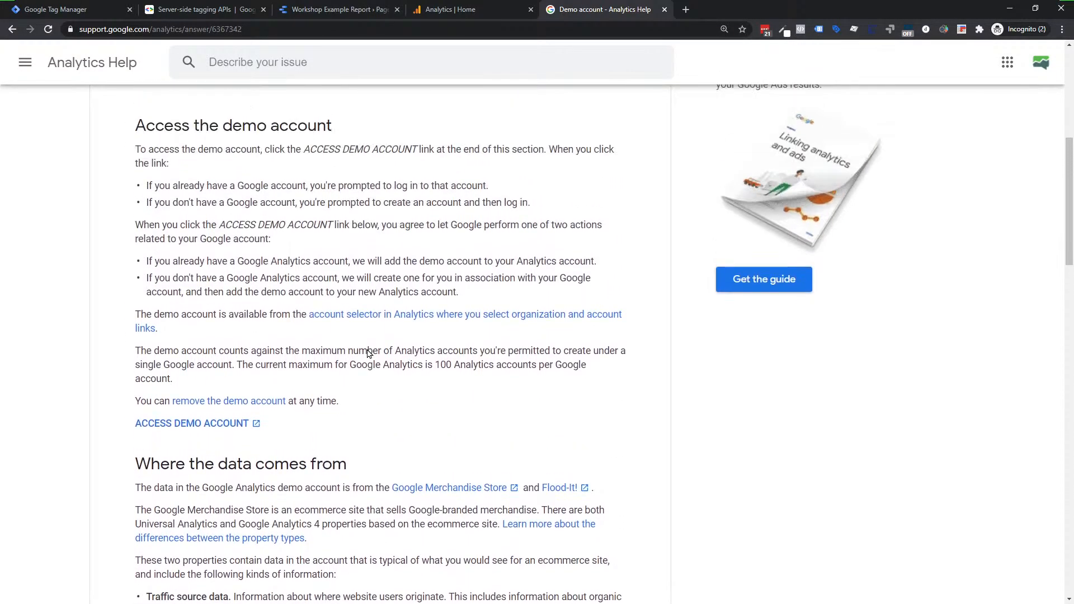
{"action": "scroll", "coordinate": [366, 353], "scroll_direction": "up", "scroll_amount": 2}
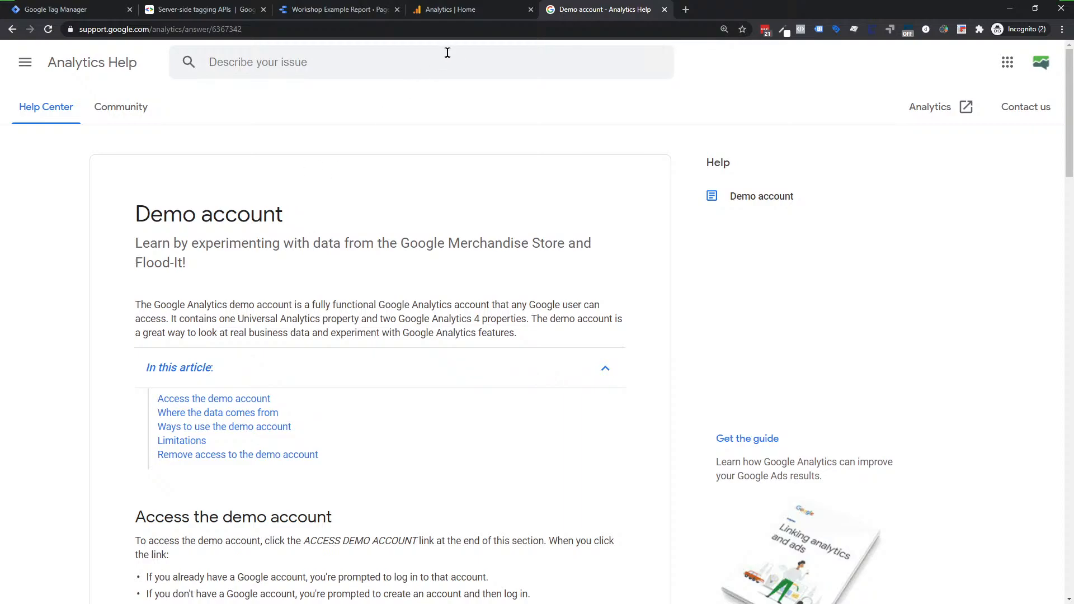
Step: Switch to the GA4 Google Merchandise demo property, expand the Analysis section, and review the insights and acquisition cards on Home
{"action": "left_click", "coordinate": [459, 11]}
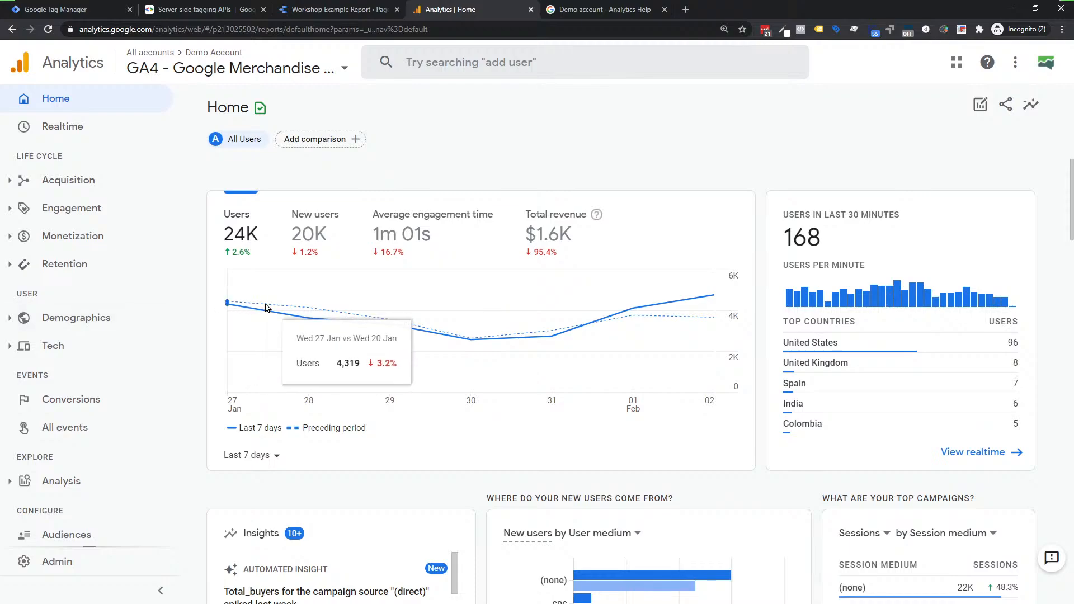
{"action": "left_click", "coordinate": [48, 480]}
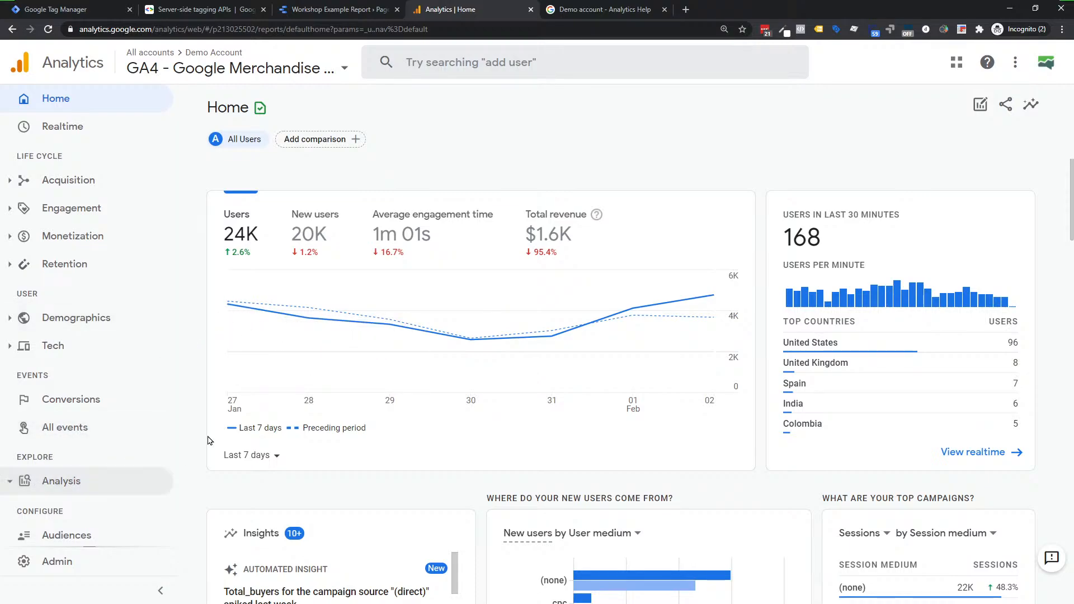
{"action": "scroll", "coordinate": [367, 351], "scroll_direction": "down", "scroll_amount": 5}
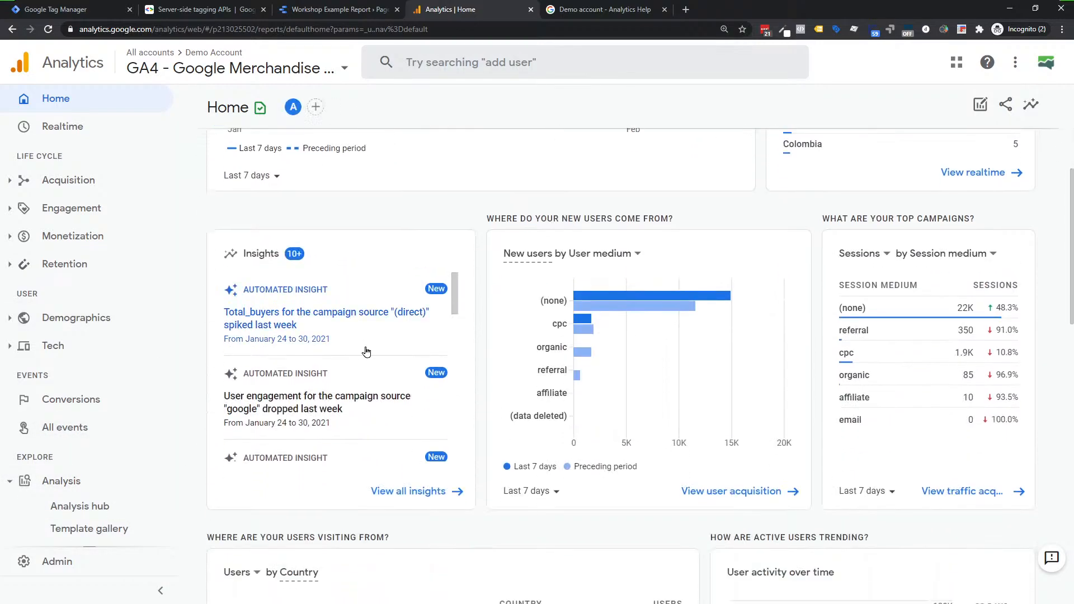
{"action": "scroll", "coordinate": [367, 351], "scroll_direction": "up", "scroll_amount": 5}
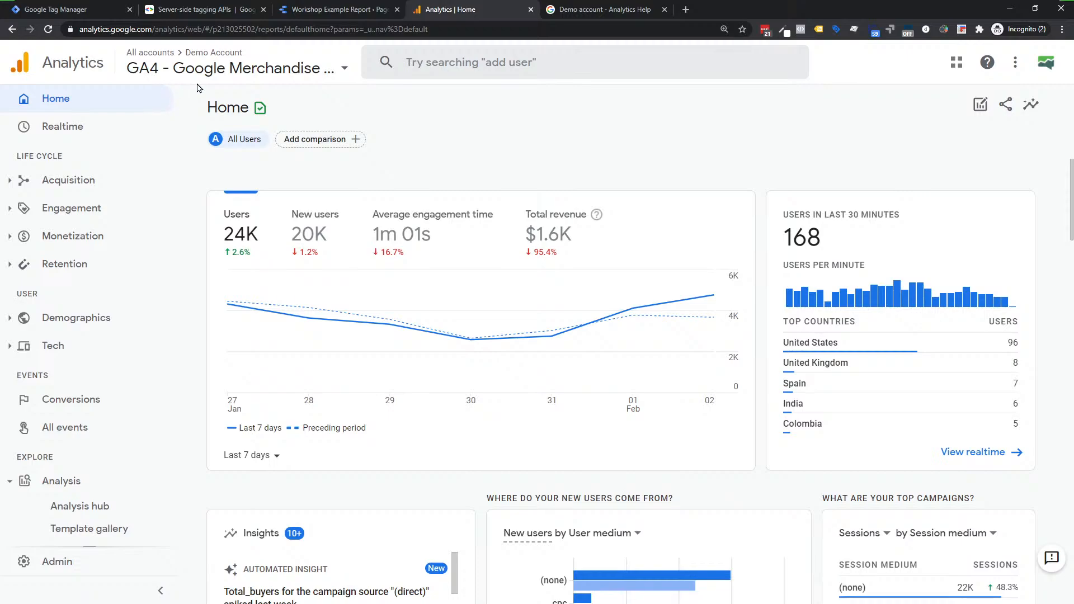